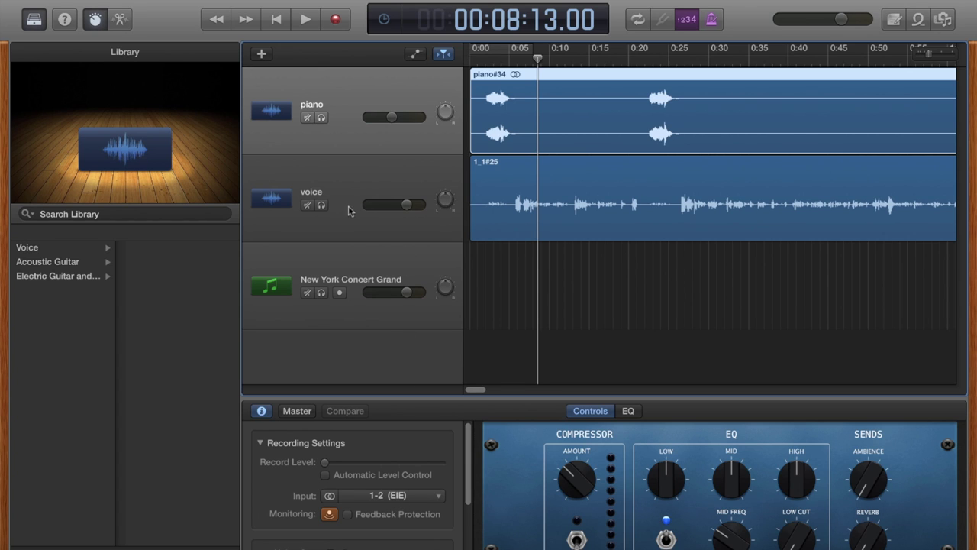
Split the voice region at the 00:08:13 playhead and delete the part before it.
{"action": "left_click", "coordinate": [352, 181]}
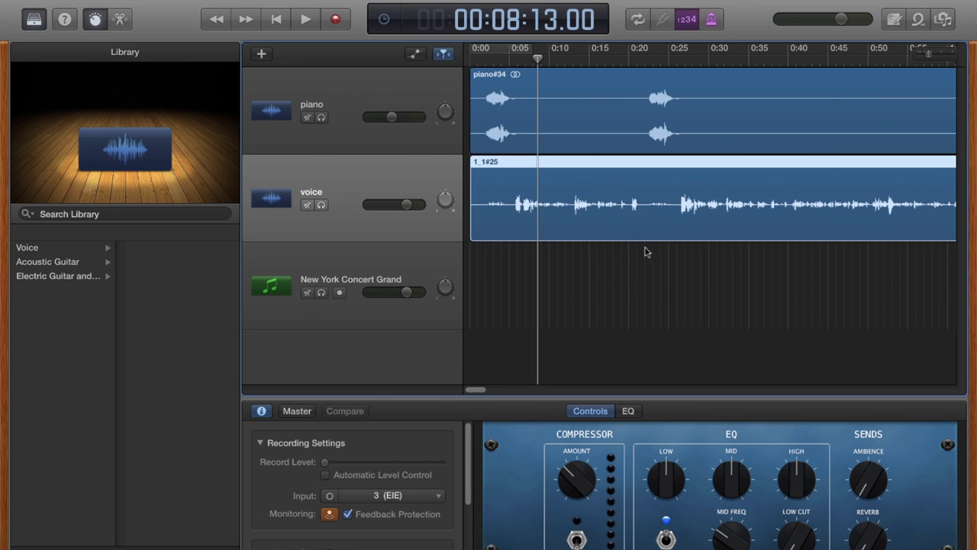
{"action": "key", "text": "super+t"}
{"action": "left_click", "coordinate": [529, 174]}
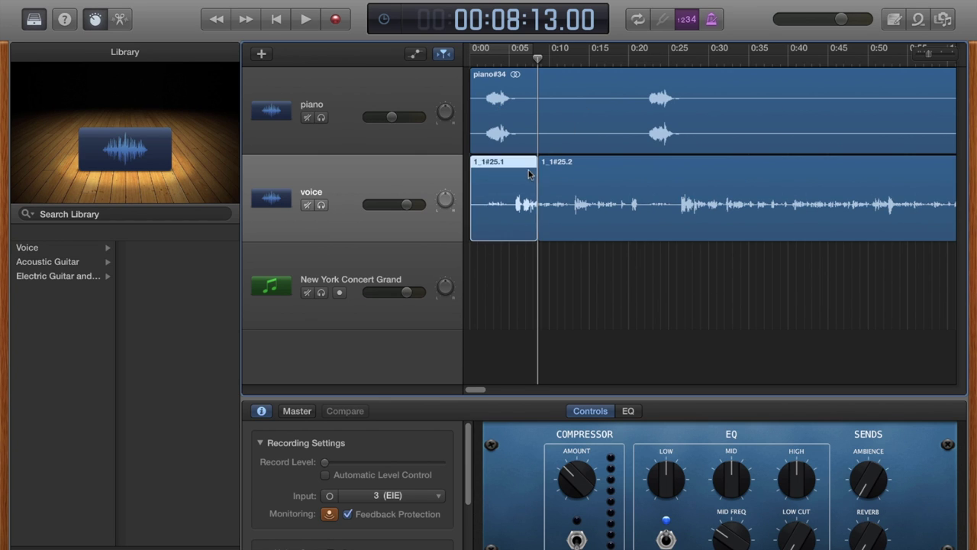
{"action": "key", "text": "Delete"}
Split the piano region at the 00:08:13 playhead and delete the part before it.
{"action": "left_click", "coordinate": [536, 113]}
{"action": "key", "text": "super+t"}
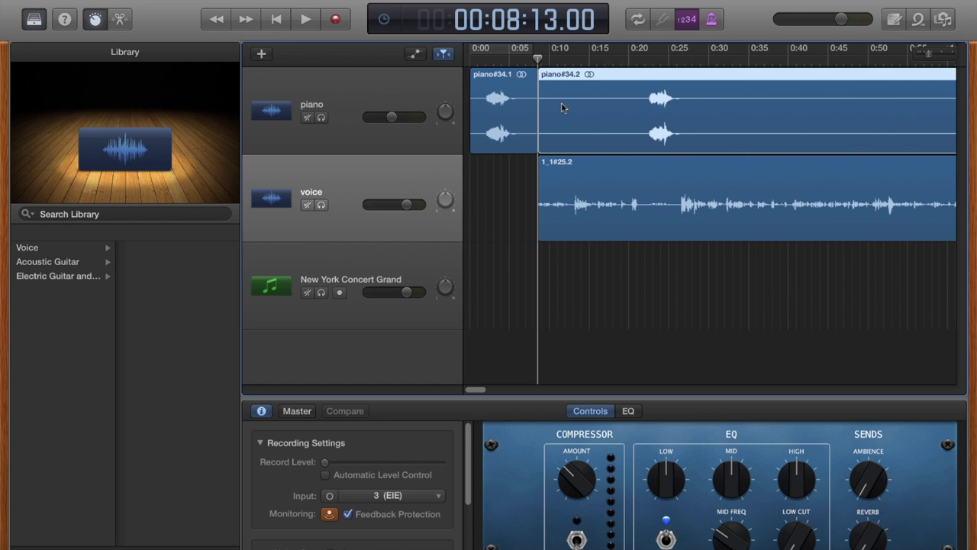
{"action": "key", "text": "Delete"}
{"action": "key", "text": "super+z"}
{"action": "left_click", "coordinate": [500, 92]}
{"action": "key", "text": "Delete"}
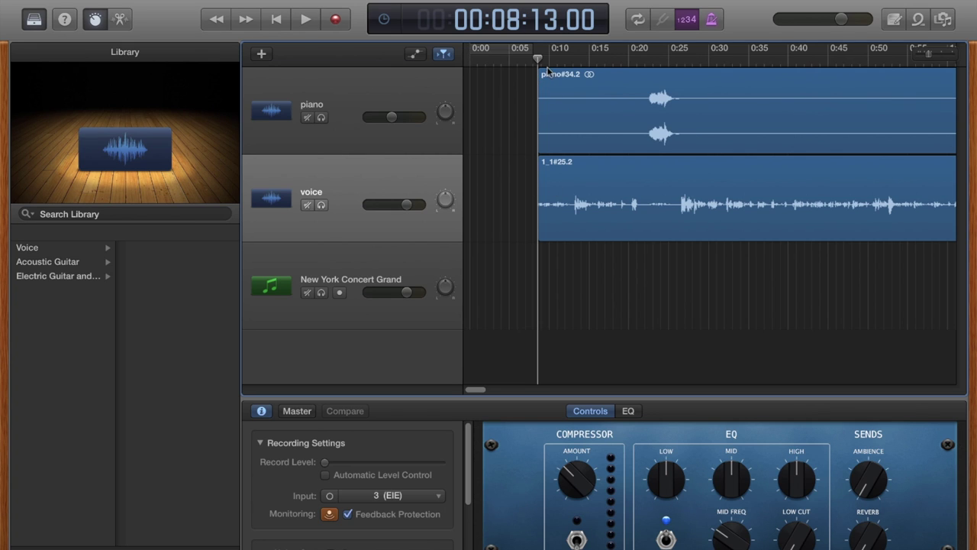
Undo the splits and deletions so the piano and voice regions are whole again.
{"action": "key", "text": "super+z"}
{"action": "key", "text": "super+z"}
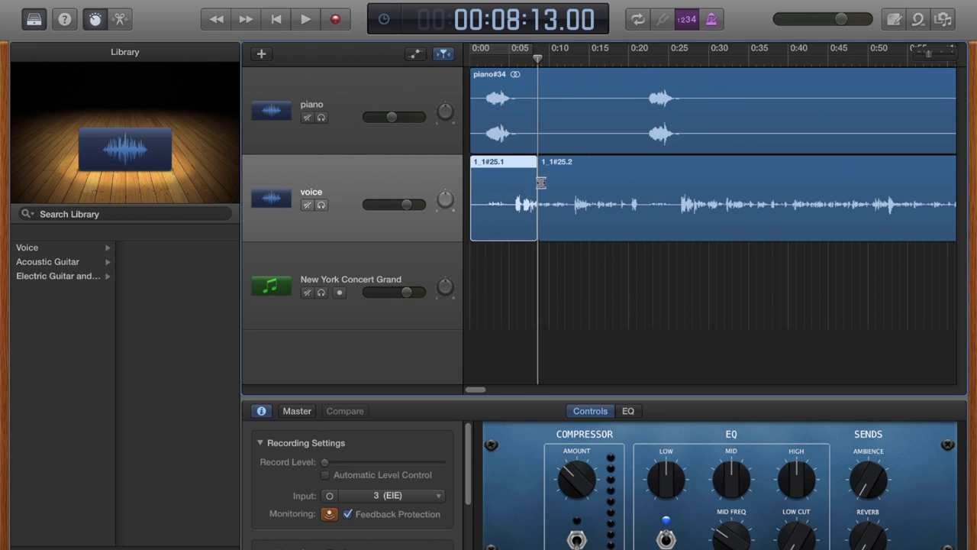
{"action": "key", "text": "super+z"}
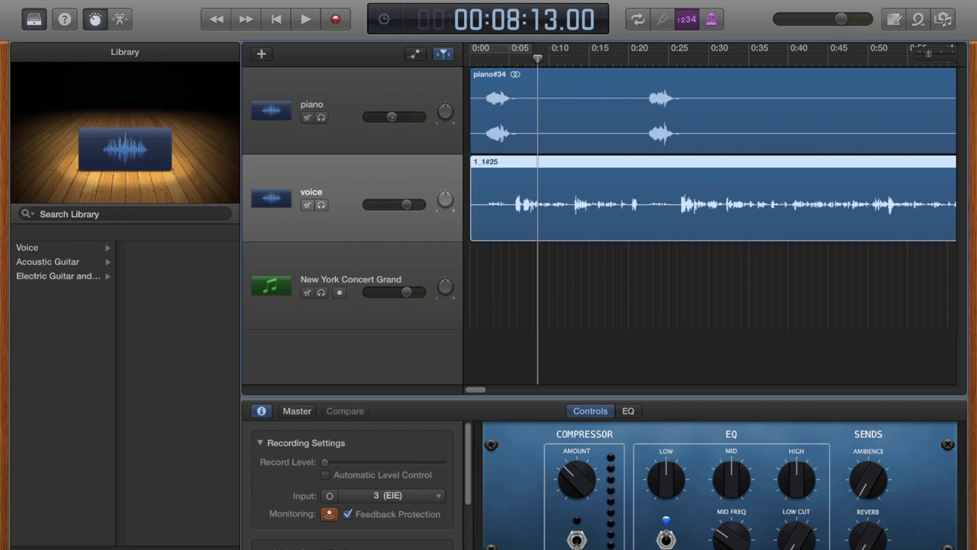
Check the volume levels of the piano and voice tracks.
{"action": "left_click", "coordinate": [392, 117]}
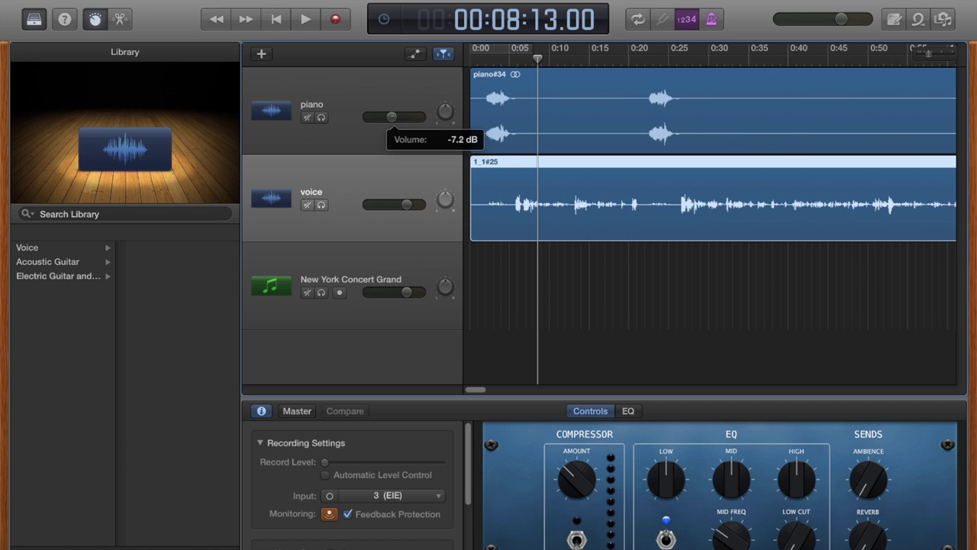
{"action": "left_click", "coordinate": [407, 204]}
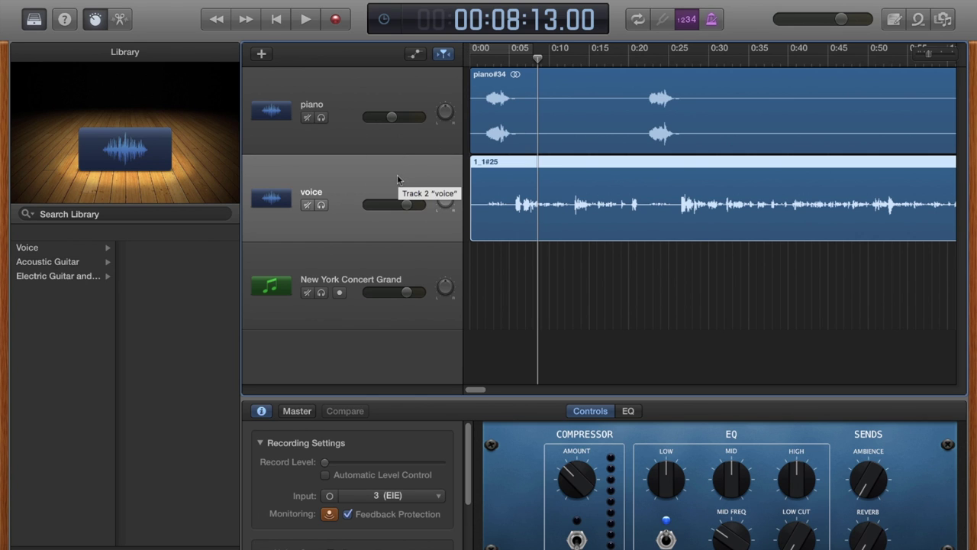
Open the Kontakt Player instrument of the New York Concert Grand track and move its window clear of the tracks.
{"action": "left_click", "coordinate": [393, 265]}
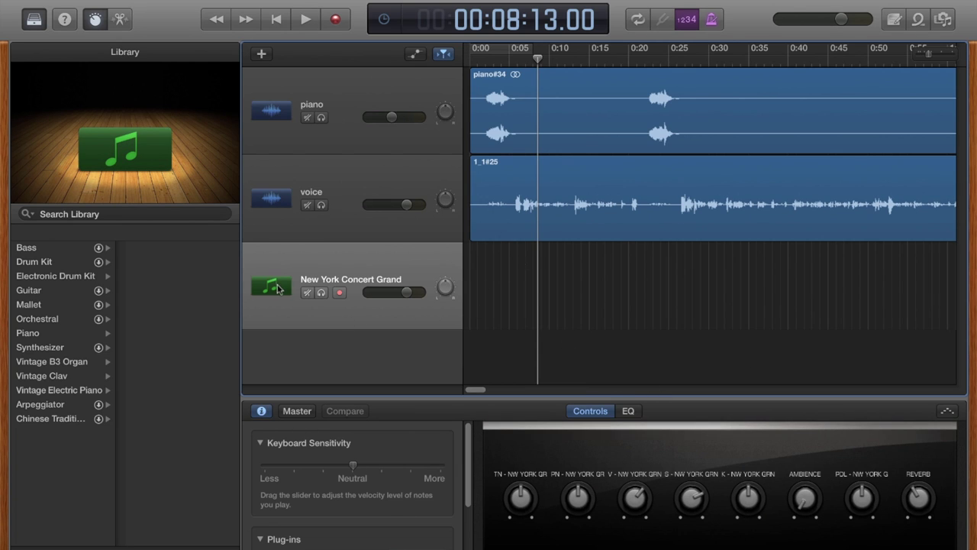
{"action": "key", "text": "b"}
{"action": "key", "text": "b"}
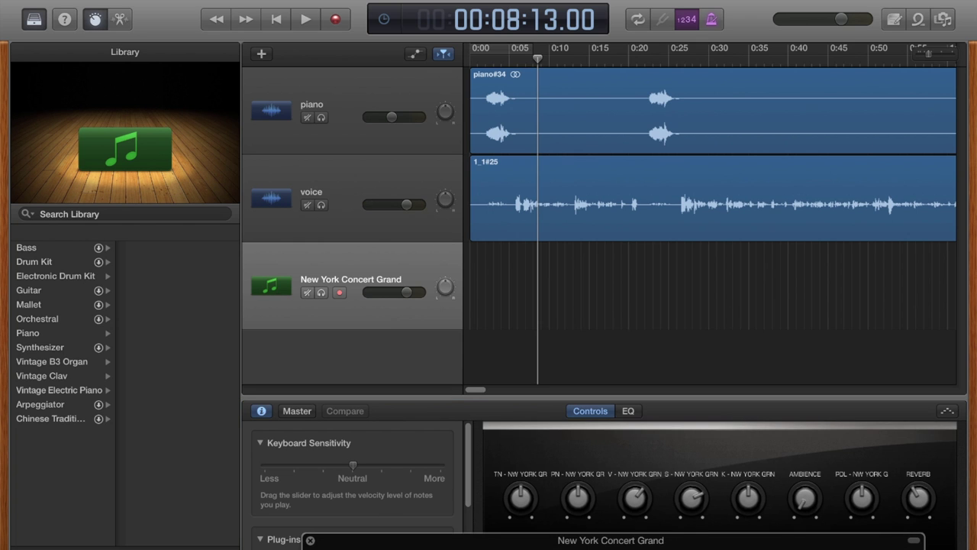
{"action": "left_click_drag", "start_coordinate": [429, 547], "coordinate": [236, 360]}
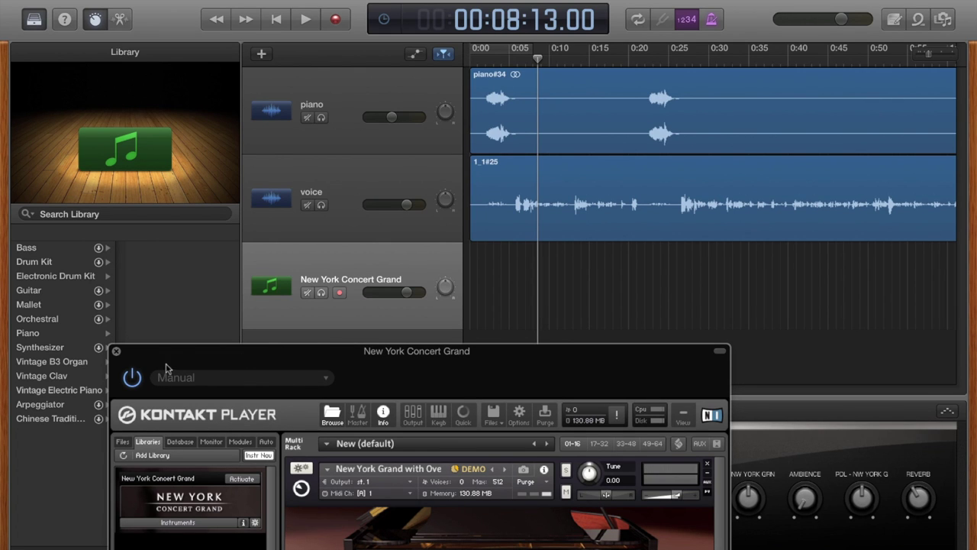
{"action": "left_click_drag", "start_coordinate": [175, 356], "coordinate": [724, 349]}
Compare the piano audio track with the New York Concert Grand instrument track and bring its Kontakt Player window back into view.
{"action": "left_click", "coordinate": [342, 103]}
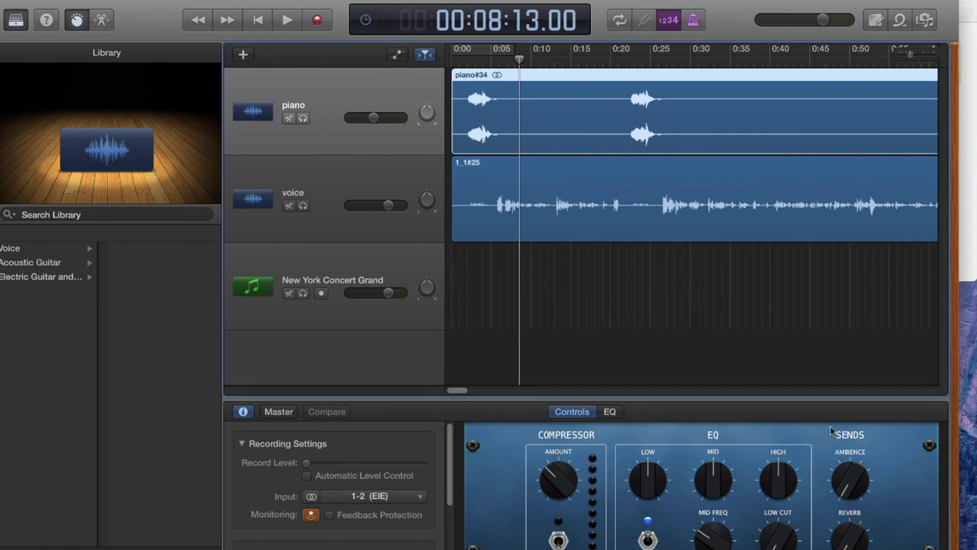
{"action": "left_click", "coordinate": [342, 261]}
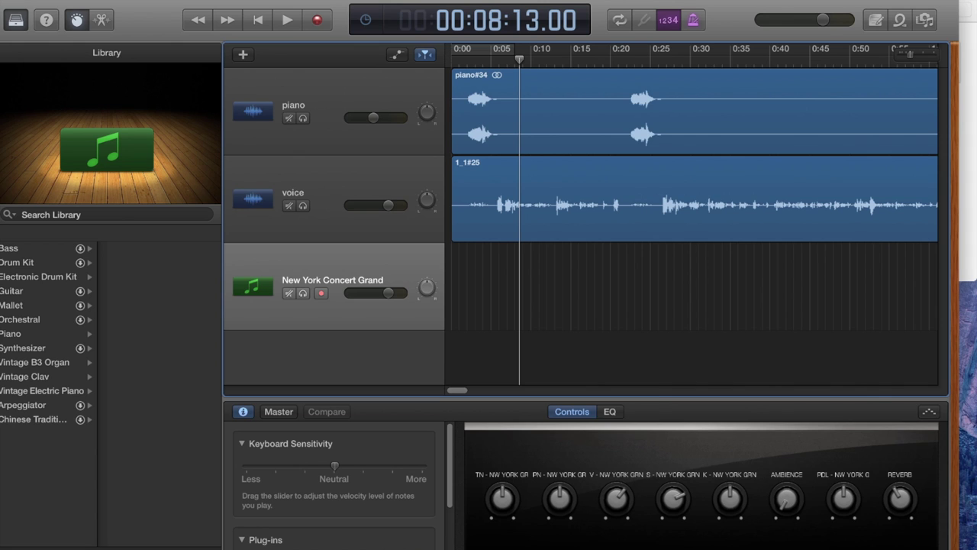
{"action": "left_click_drag", "start_coordinate": [831, 353], "coordinate": [219, 166]}
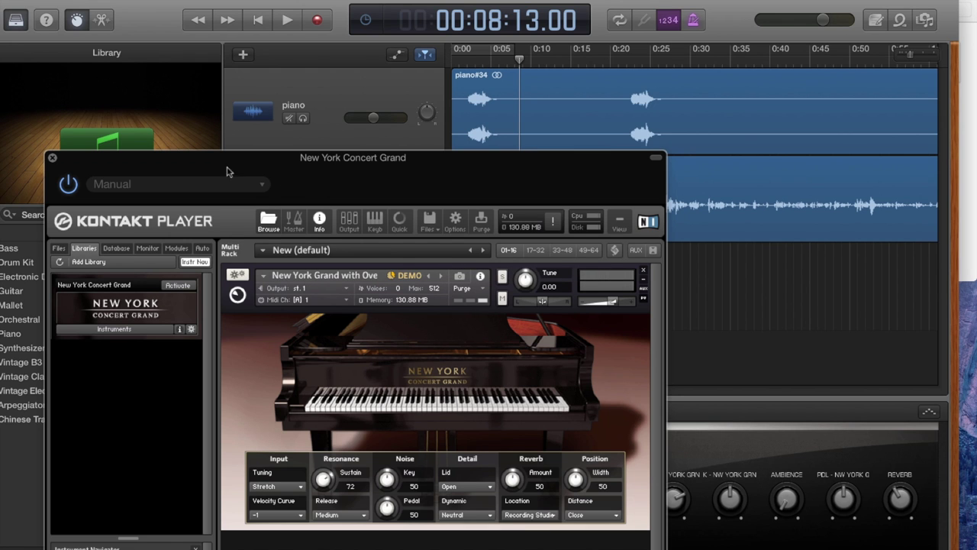
{"action": "left_click_drag", "start_coordinate": [215, 163], "coordinate": [408, 313]}
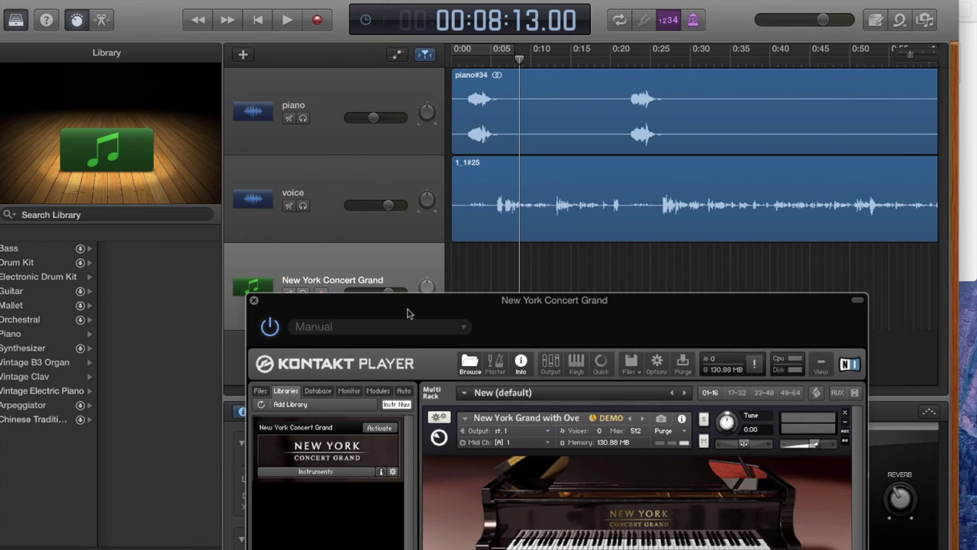
Close the Kontakt Player window and delete the New York Concert Grand track.
{"action": "left_click", "coordinate": [254, 300]}
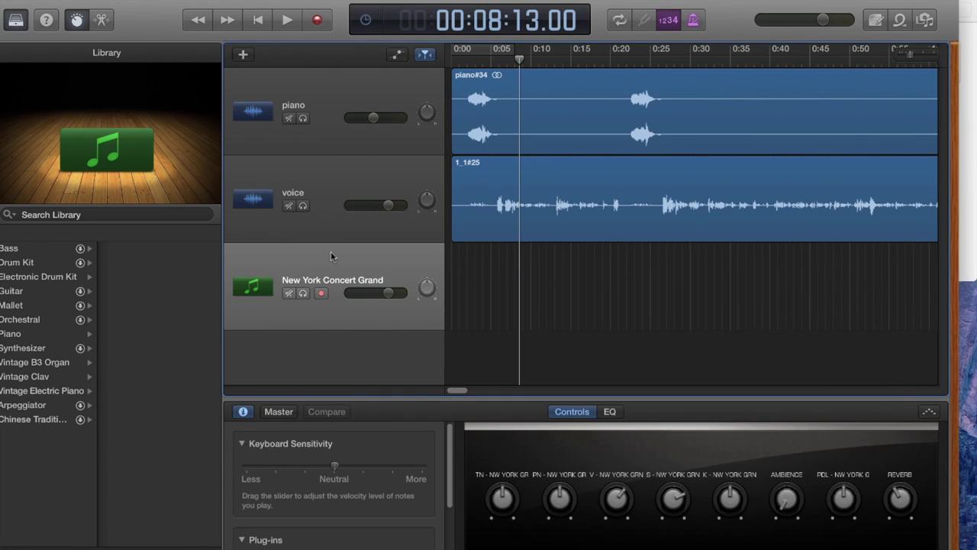
{"action": "left_click", "coordinate": [172, 0]}
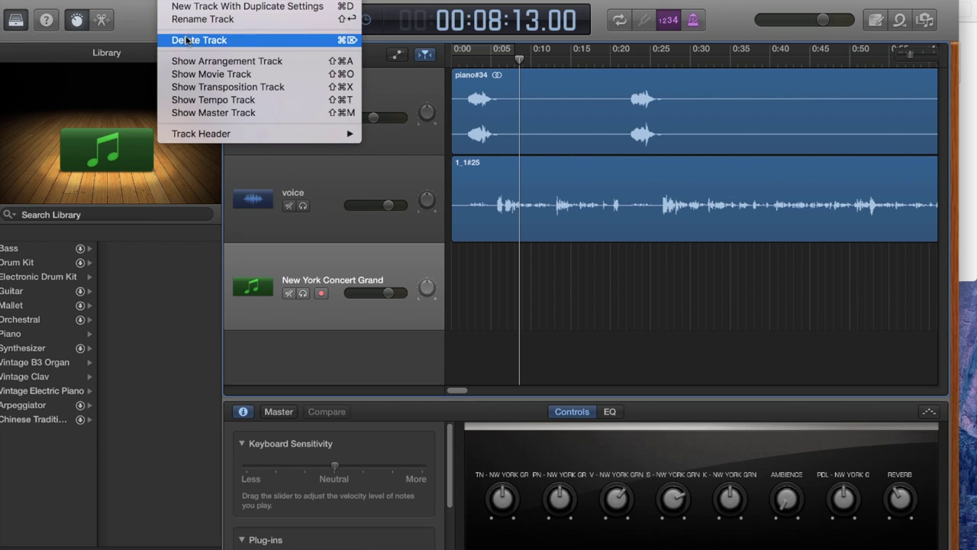
{"action": "left_click", "coordinate": [351, 38]}
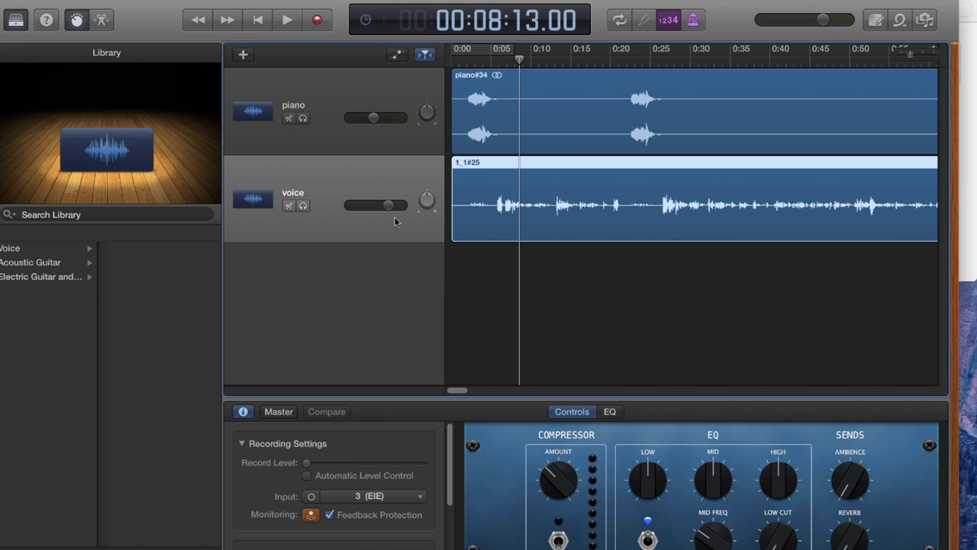
Open the options for sharing and exporting the song.
{"action": "left_click", "coordinate": [283, 0]}
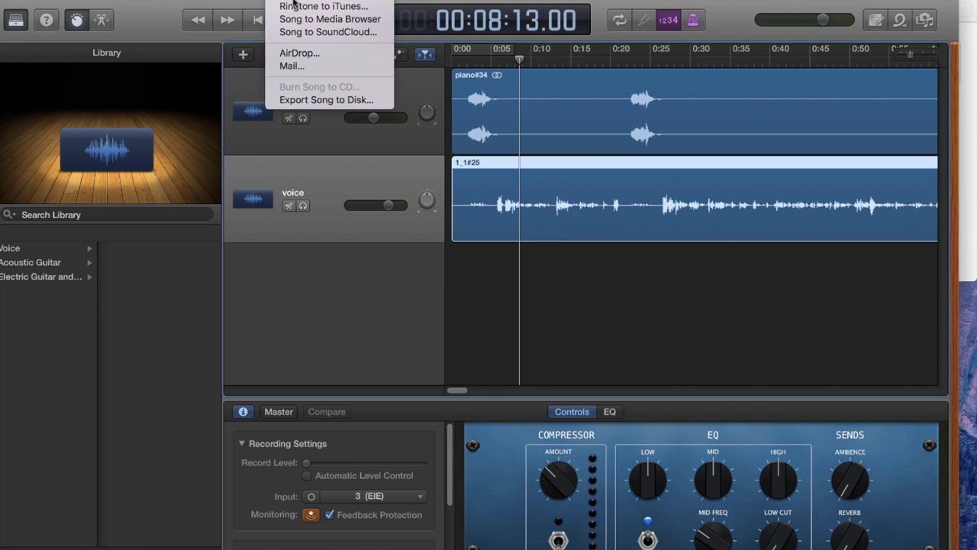
{"action": "key", "text": "Return"}
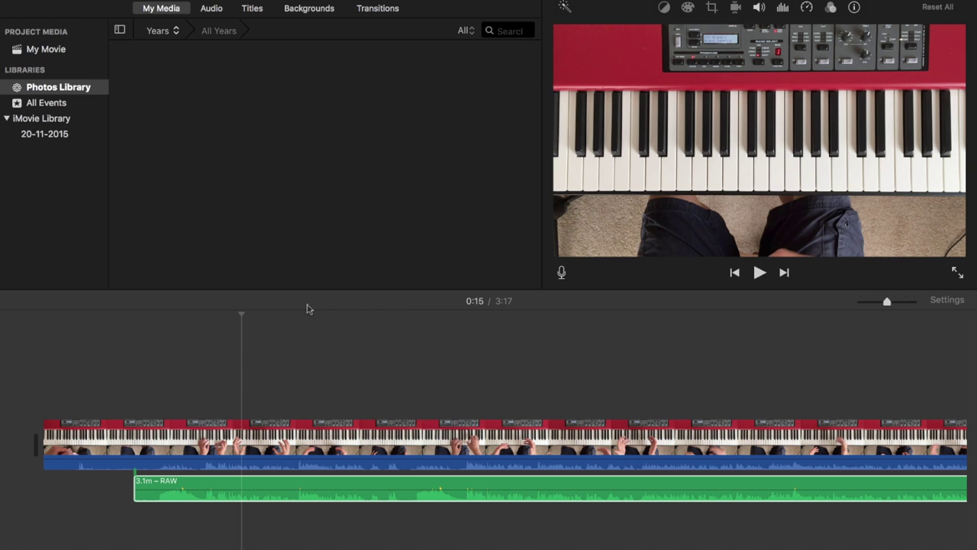
Switch to iMovie, select the 3.1m – RAW audio clip and examine it beneath the video across the whole timeline.
{"action": "left_click", "coordinate": [450, 489]}
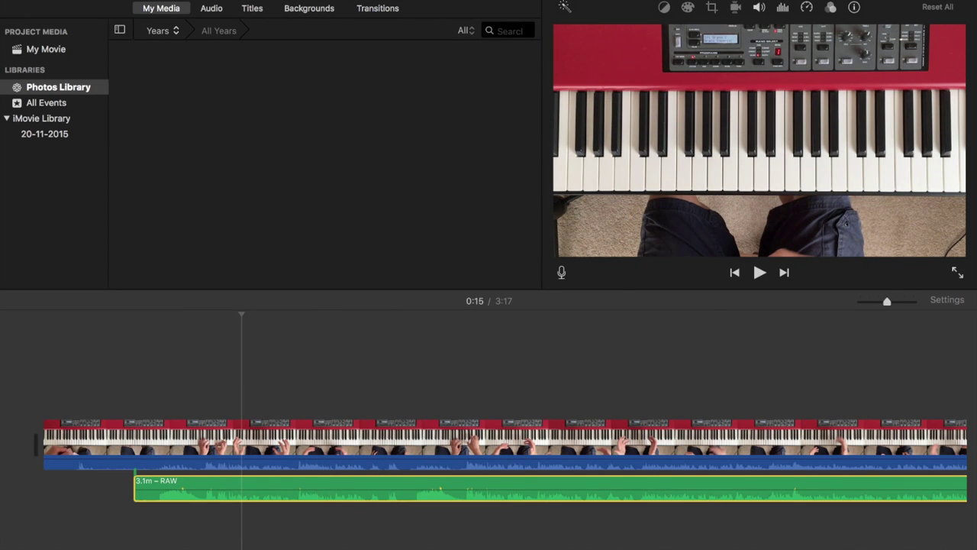
{"action": "scroll", "coordinate": [211, 489], "scroll_direction": "up", "scroll_amount": 2}
{"action": "scroll", "coordinate": [211, 488], "scroll_direction": "down", "scroll_amount": 3}
{"action": "scroll", "coordinate": [211, 488], "scroll_direction": "up", "scroll_amount": 3}
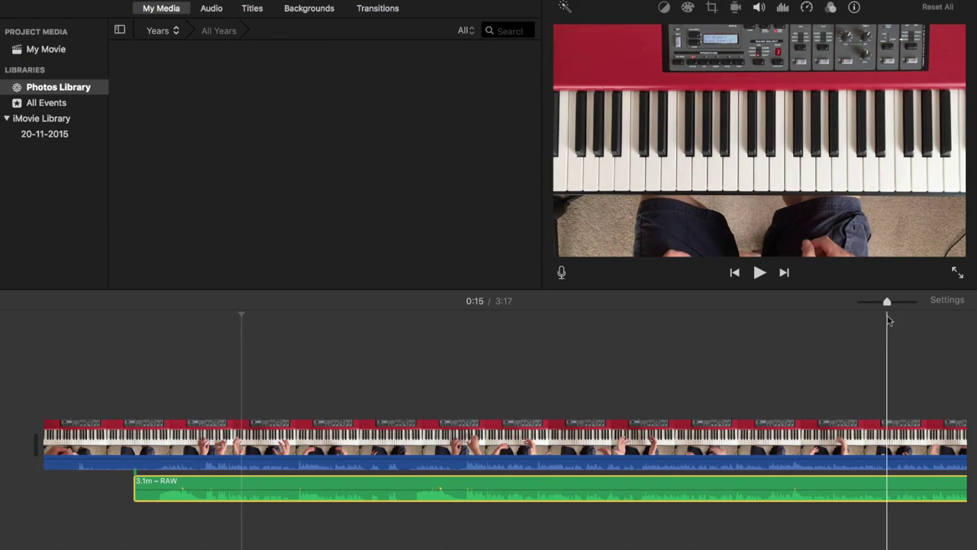
{"action": "mouse_move", "coordinate": [886, 304]}
{"action": "left_mouse_down"}
{"action": "mouse_move", "coordinate": [871, 305]}
{"action": "mouse_move", "coordinate": [904, 306]}
{"action": "mouse_move", "coordinate": [871, 304]}
{"action": "left_mouse_up"}
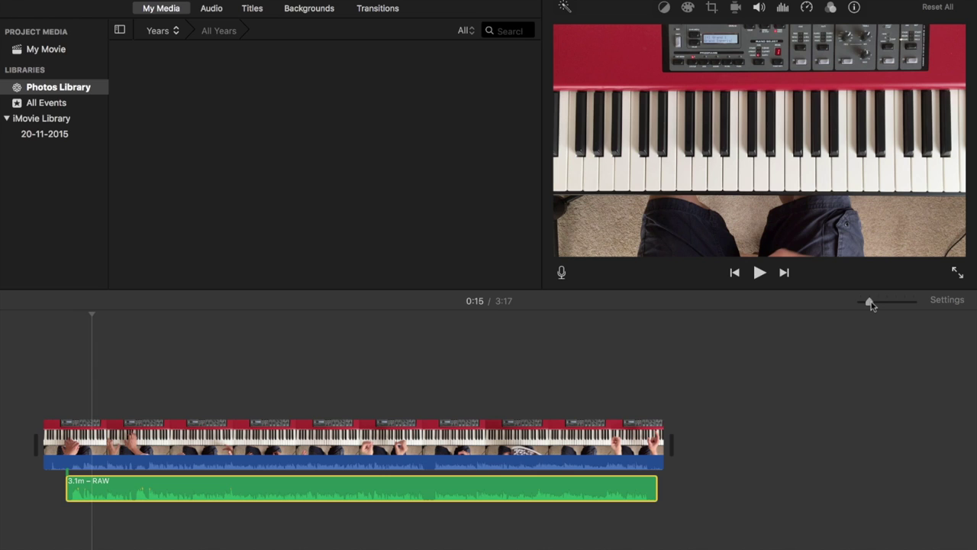
{"action": "mouse_move", "coordinate": [874, 305]}
{"action": "left_mouse_down"}
{"action": "mouse_move", "coordinate": [902, 304]}
{"action": "mouse_move", "coordinate": [869, 304]}
{"action": "left_mouse_up"}
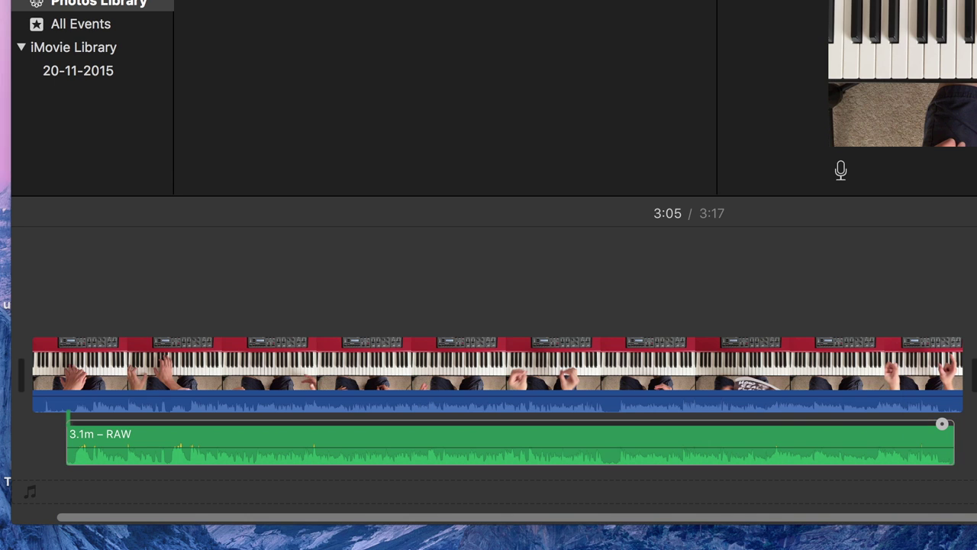
Raise the system volume, listen to the movie with both audio tracks and pause at 0:19.
{"action": "key", "text": "XF86AudioRaiseVolume"}
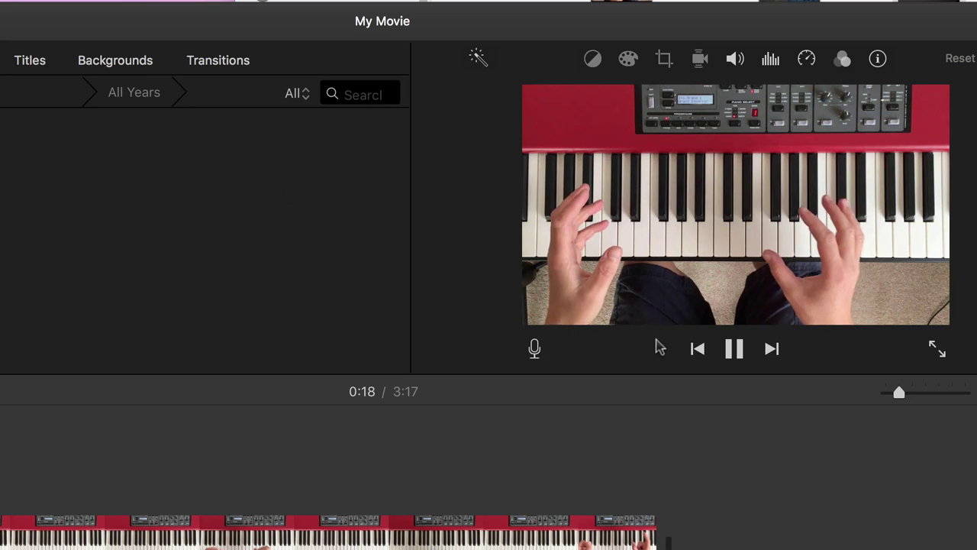
{"action": "left_click", "coordinate": [730, 356]}
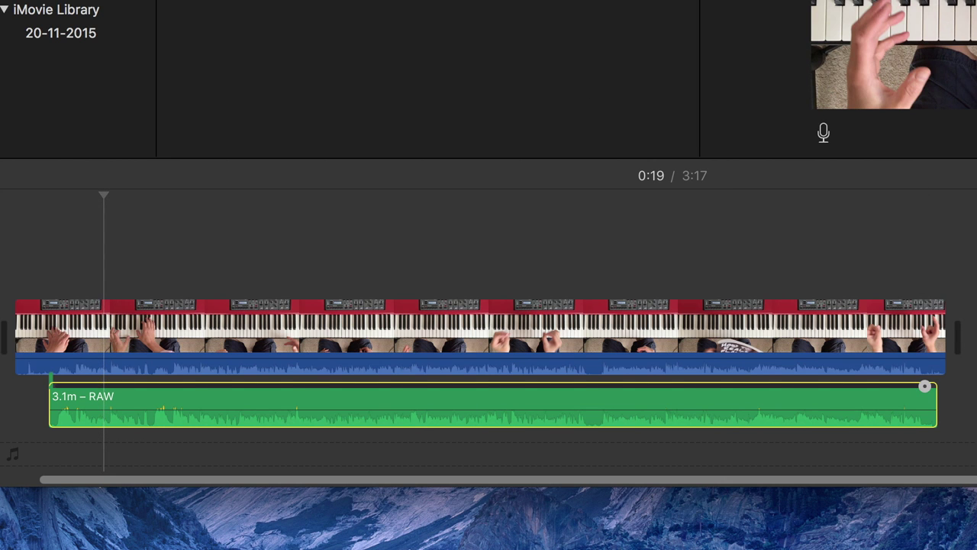
Shift the RAW audio clip slightly later to line up with the video's own audio, and play the opening to check sync.
{"action": "scroll", "coordinate": [335, 436], "scroll_direction": "up", "scroll_amount": 5}
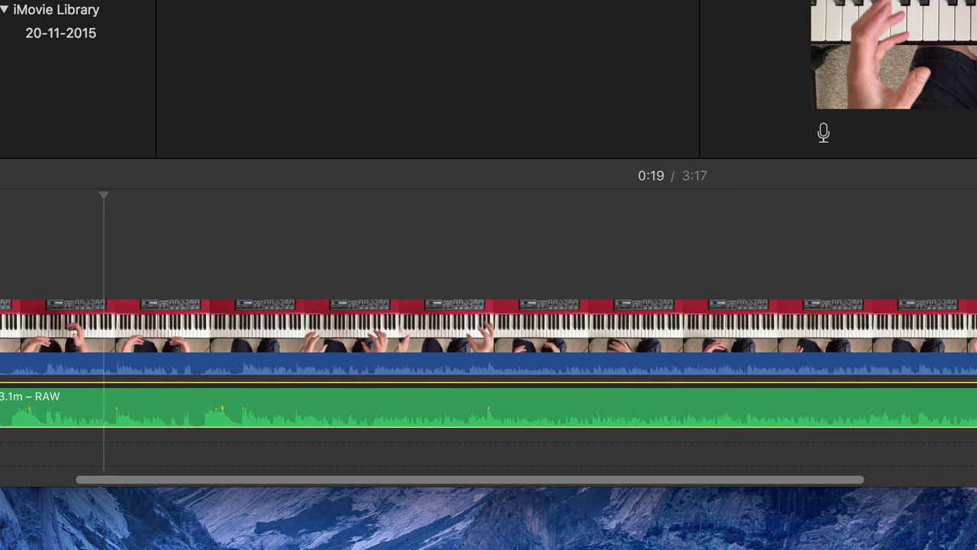
{"action": "left_click_drag", "start_coordinate": [148, 479], "coordinate": [64, 486]}
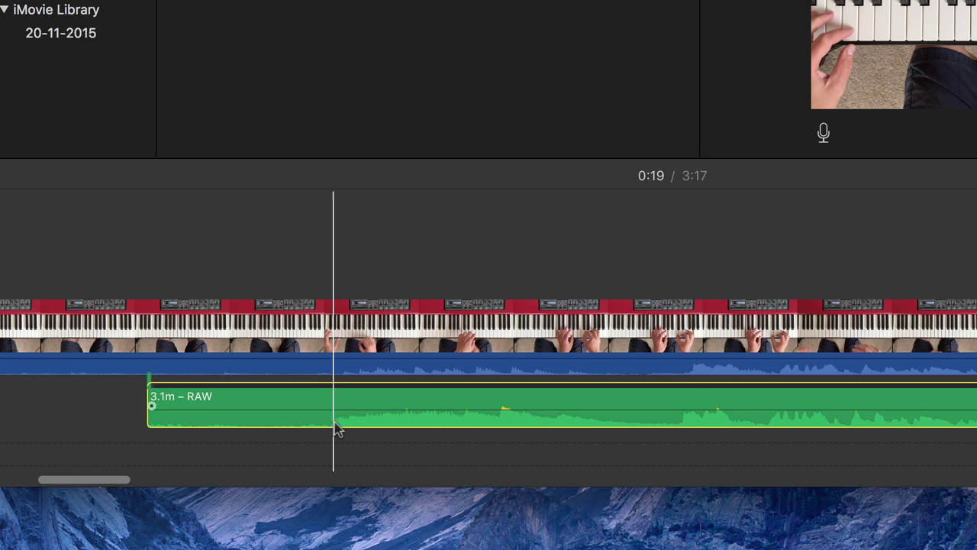
{"action": "left_click_drag", "start_coordinate": [331, 400], "coordinate": [335, 392]}
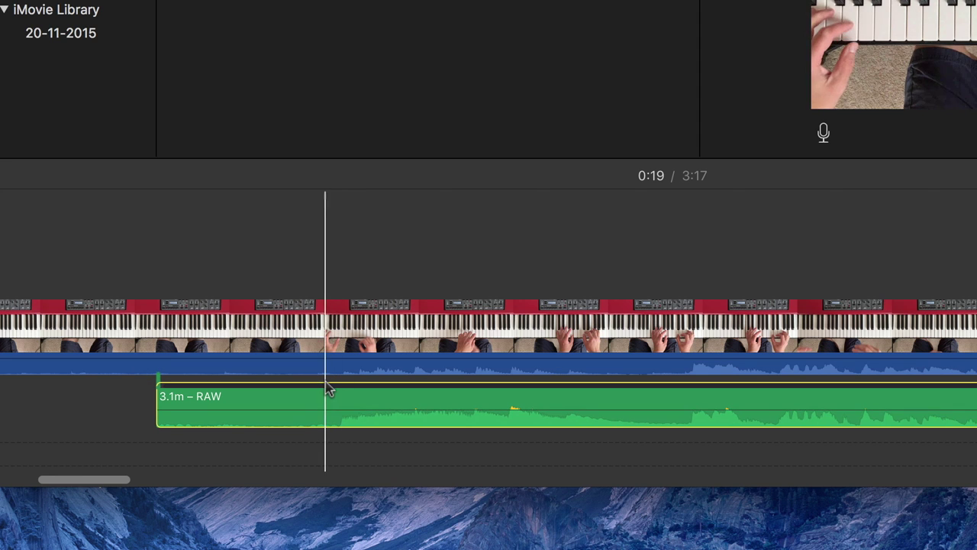
{"action": "key", "text": "space"}
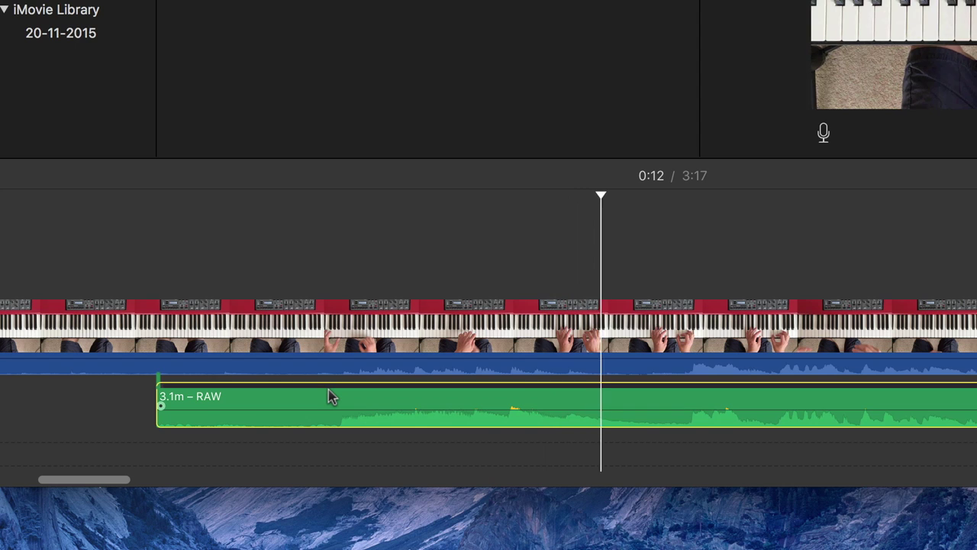
{"action": "key", "text": "space"}
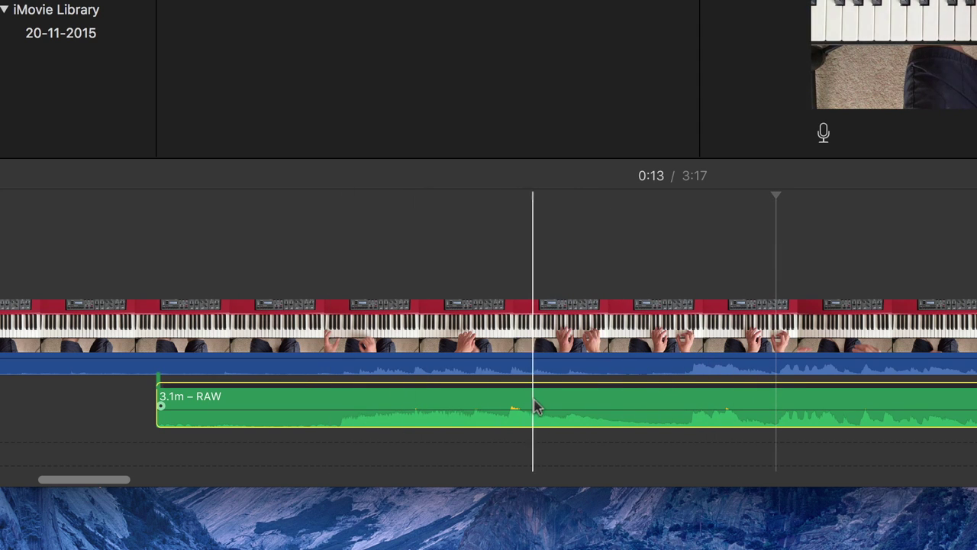
Try lowering the video clip's own audio to 0%, and raise it back to its earlier level.
{"action": "left_click_drag", "start_coordinate": [540, 368], "coordinate": [537, 374]}
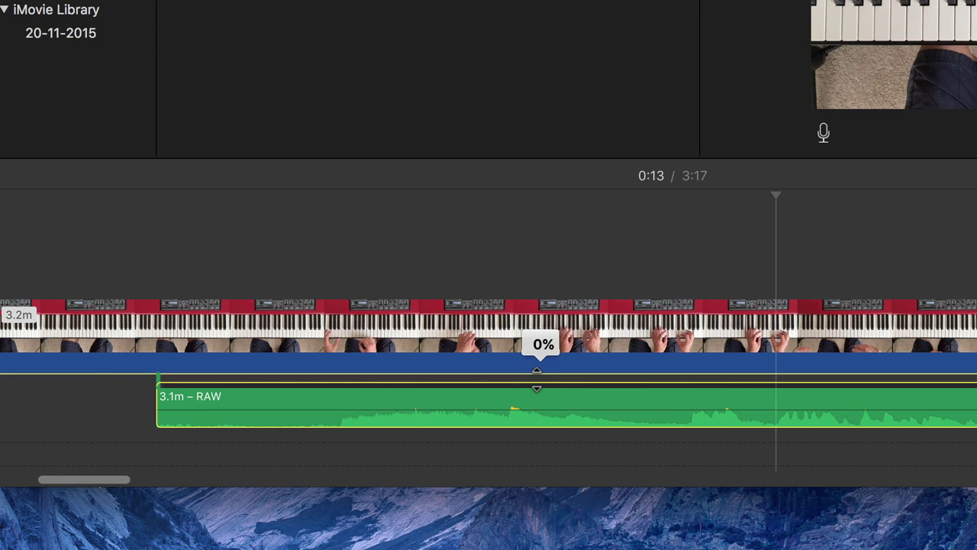
{"action": "left_click_drag", "start_coordinate": [539, 361], "coordinate": [540, 347]}
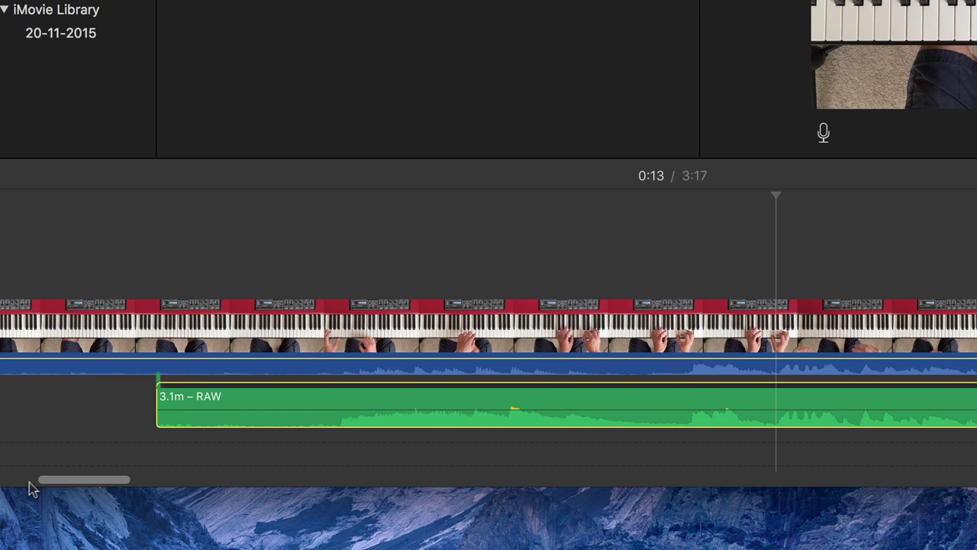
Examine the end of the timeline to compare where the RAW audio clip and the video finish.
{"action": "left_click_drag", "start_coordinate": [64, 483], "coordinate": [974, 541]}
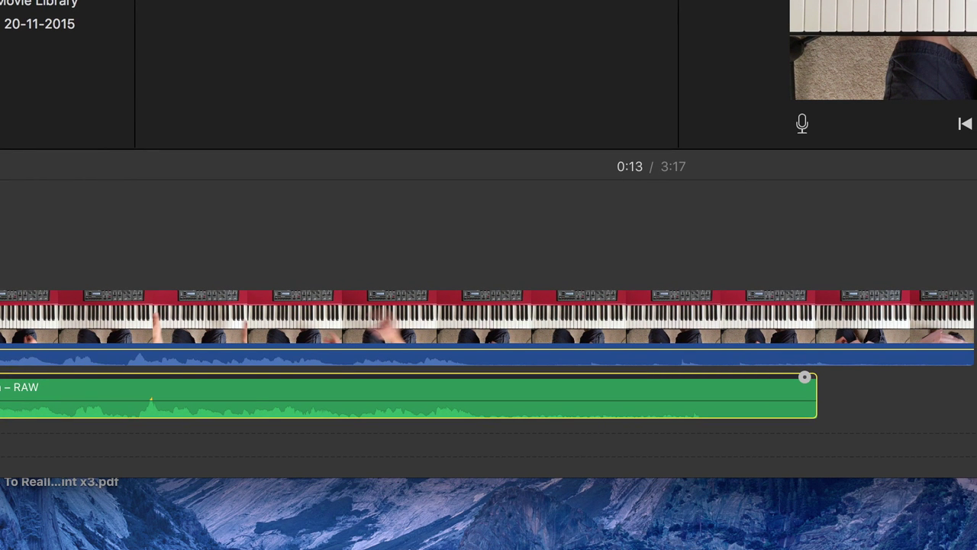
{"action": "key", "text": "super+equal"}
{"action": "key", "text": "super+equal"}
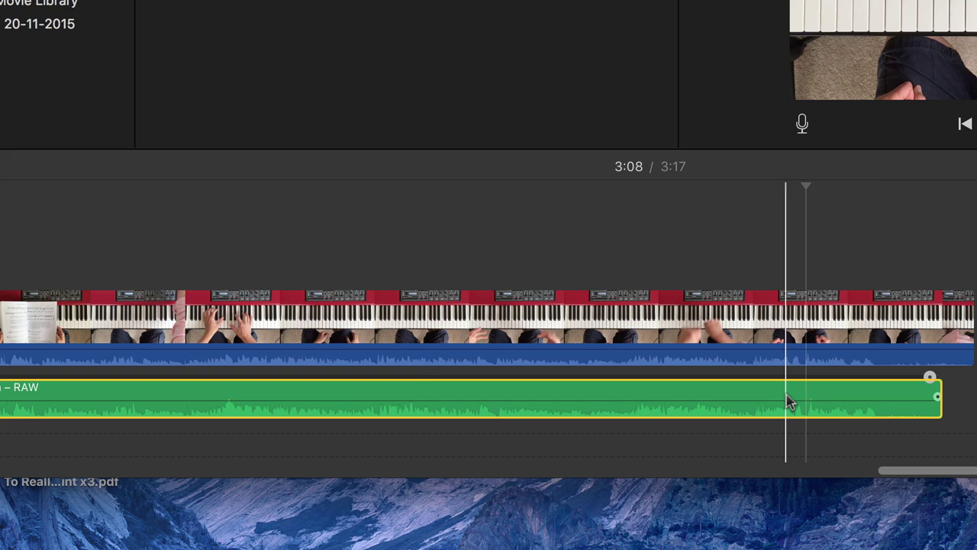
Hide the speed editor on the RAW audio clip and show it again.
{"action": "right_click", "coordinate": [906, 392]}
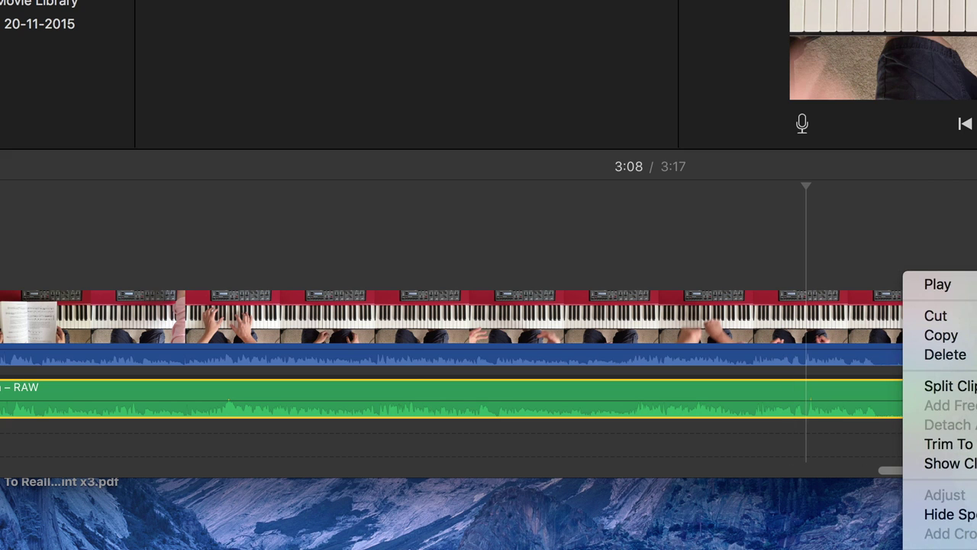
{"action": "left_click", "coordinate": [950, 513]}
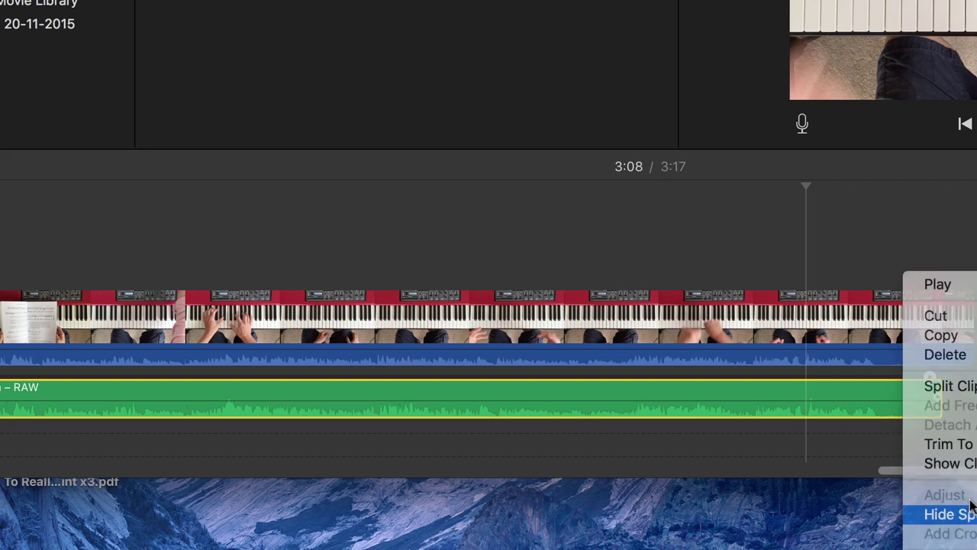
{"action": "right_click", "coordinate": [887, 384]}
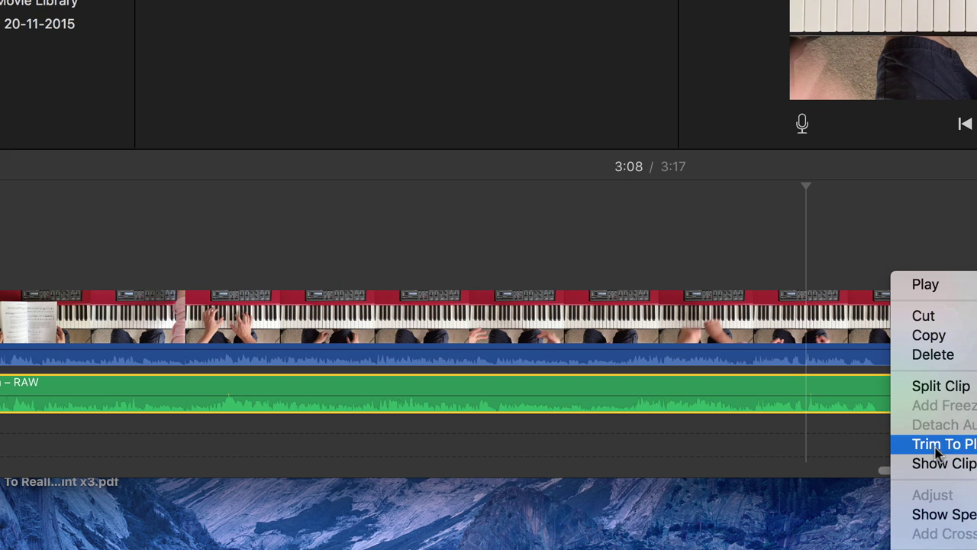
{"action": "left_click", "coordinate": [947, 514]}
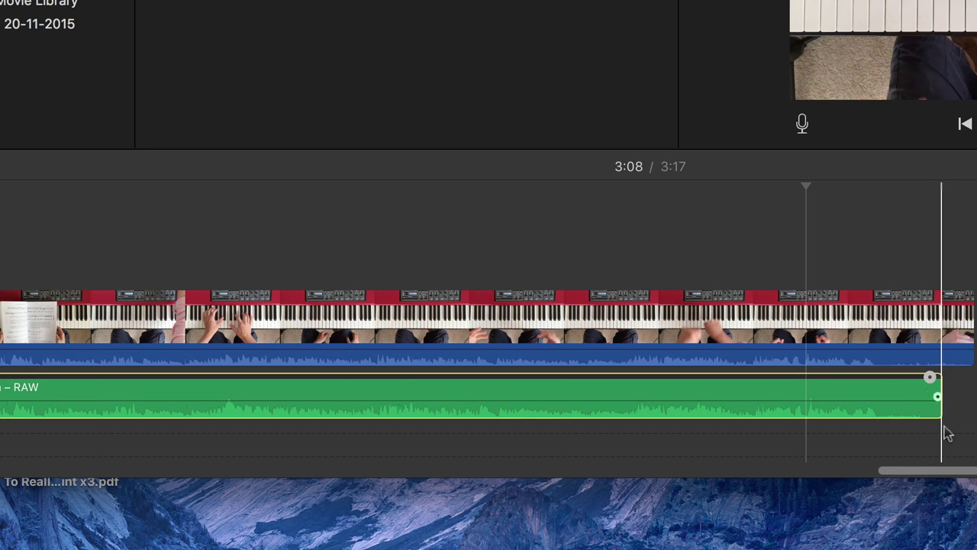
Speed up the RAW audio clip slightly so its peak near 3:08 aligns with the video's own audio, and play the ending.
{"action": "left_click_drag", "start_coordinate": [930, 376], "coordinate": [968, 378]}
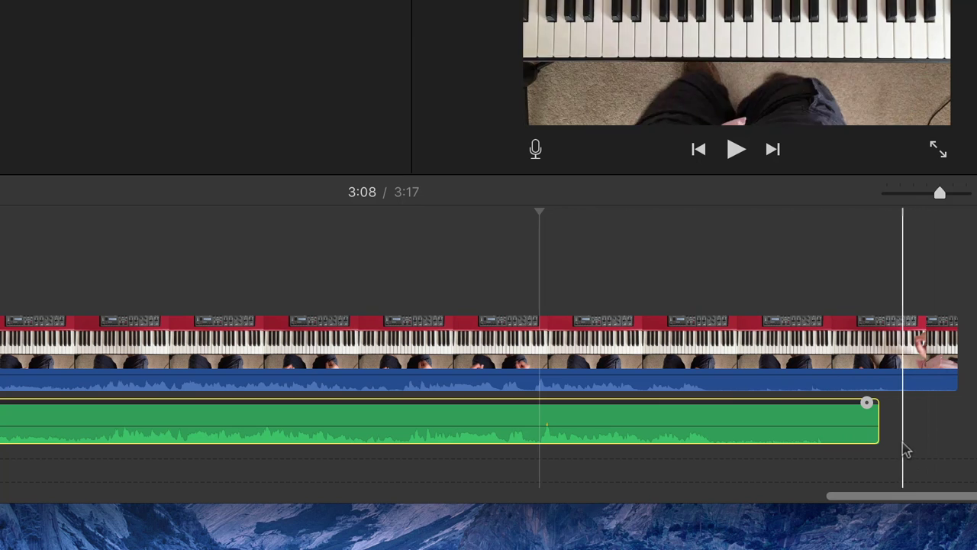
{"action": "left_click", "coordinate": [866, 404]}
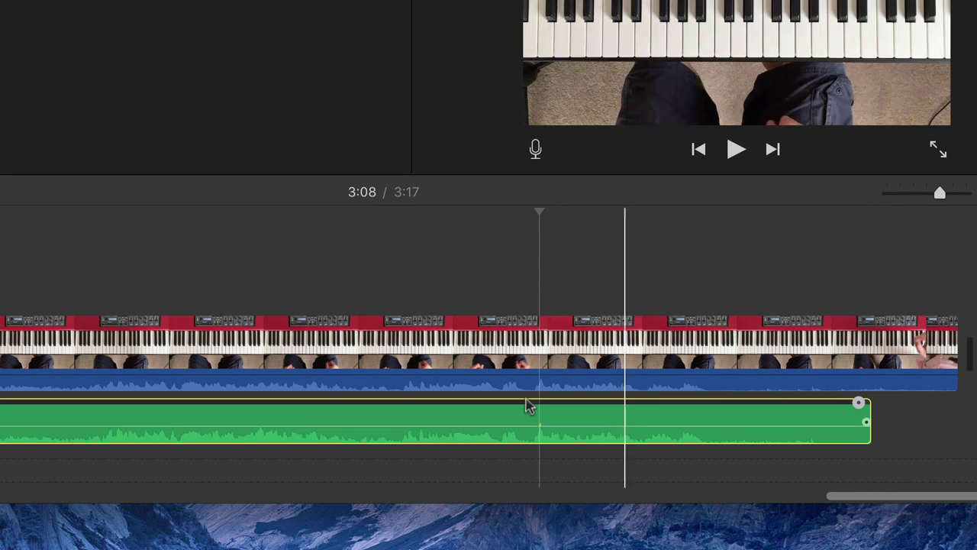
{"action": "key", "text": "space"}
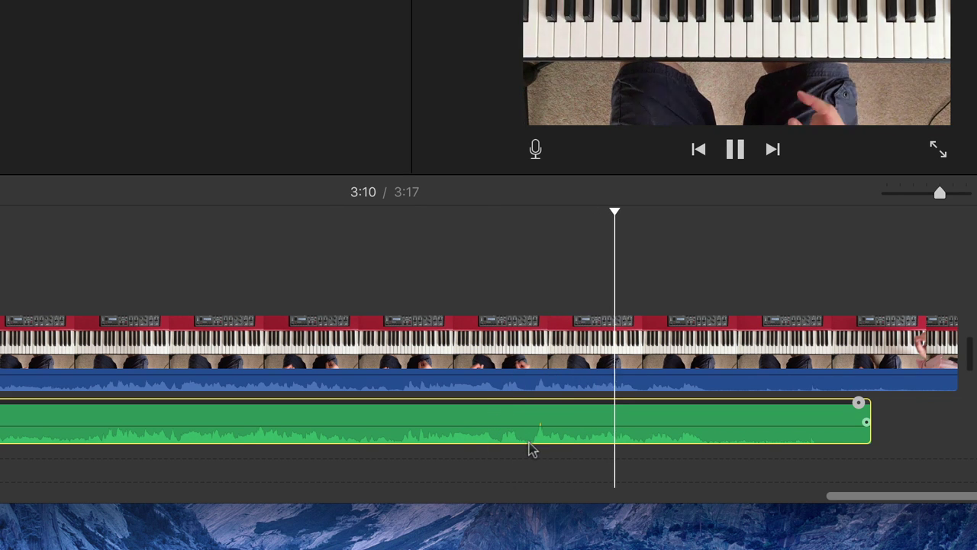
{"action": "key", "text": "space"}
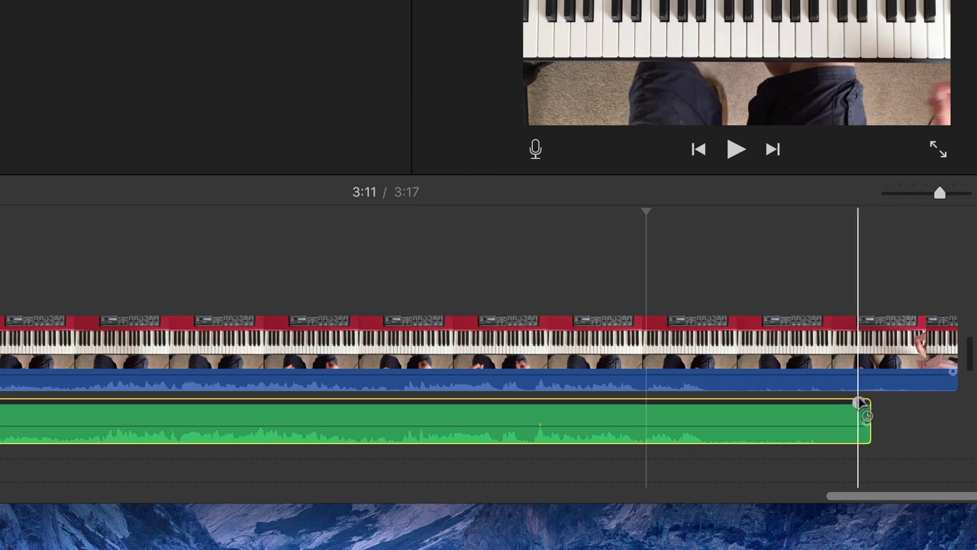
Try speeding up the RAW audio clip much more, play the ending, and stretch the clip back until its peaks match the video's audio.
{"action": "left_click_drag", "start_coordinate": [859, 403], "coordinate": [754, 406]}
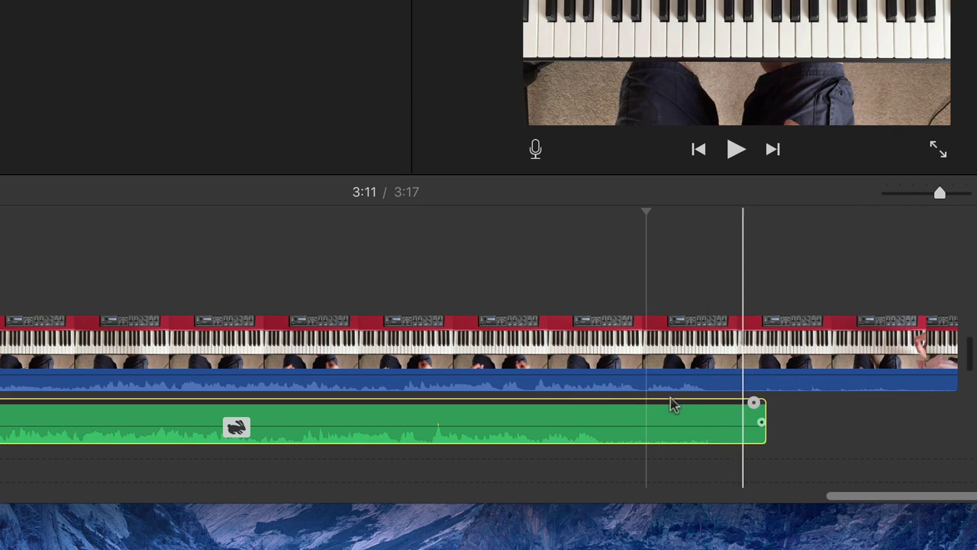
{"action": "key", "text": "space"}
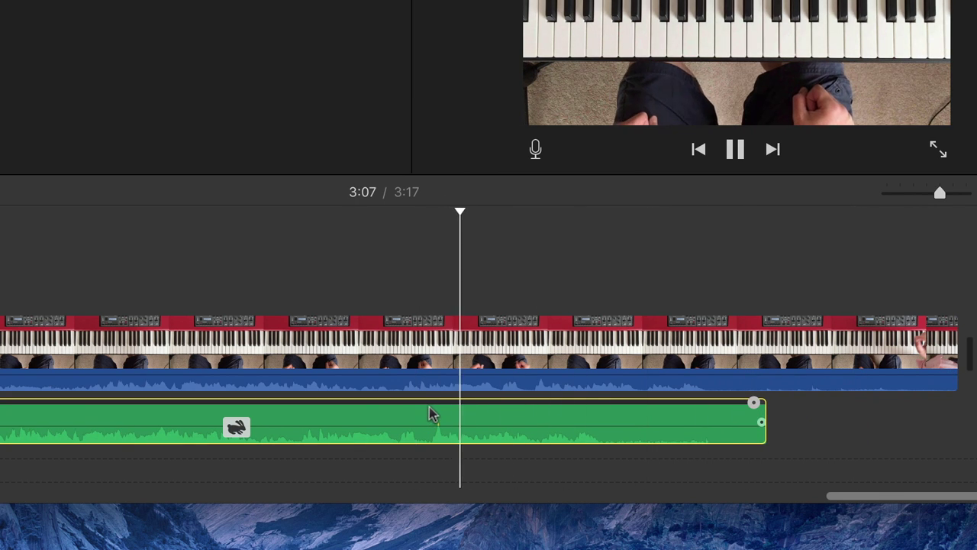
{"action": "key", "text": "space"}
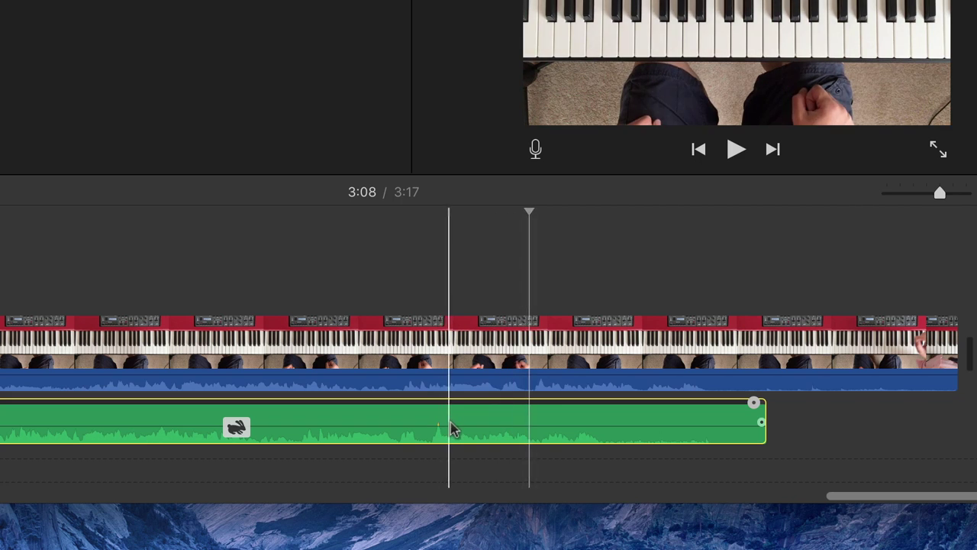
{"action": "left_click_drag", "start_coordinate": [763, 425], "coordinate": [865, 404]}
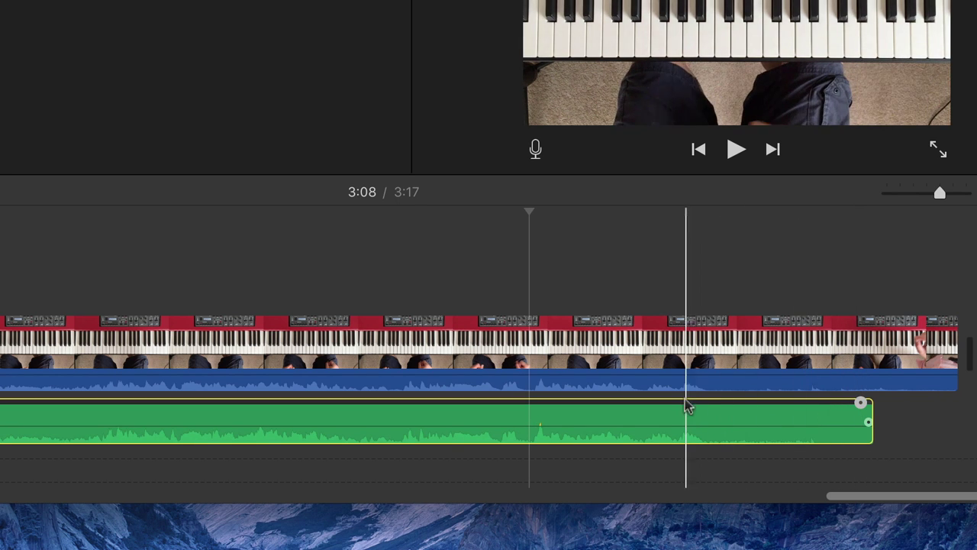
Lower the video clip's own audio all the way down so only the RAW audio clip is heard.
{"action": "left_click_drag", "start_coordinate": [685, 376], "coordinate": [689, 399]}
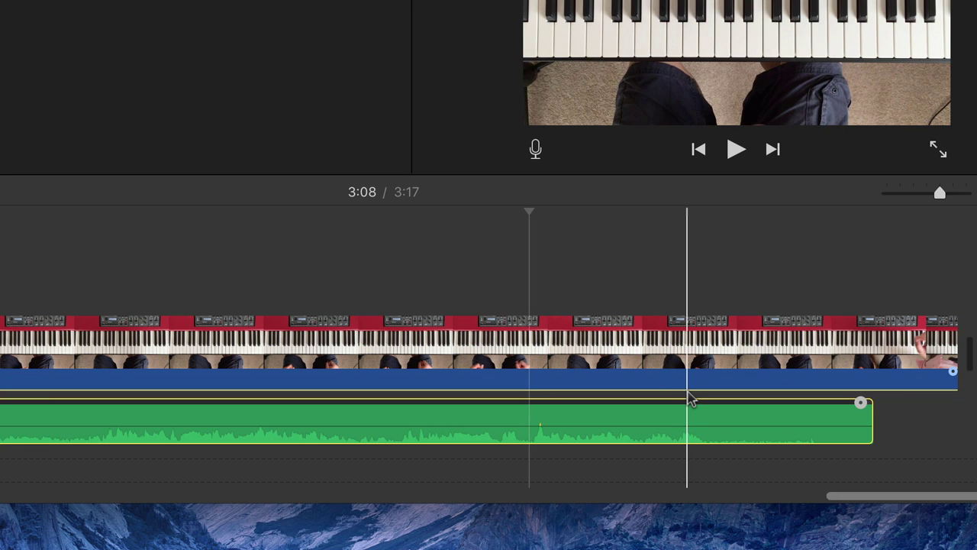